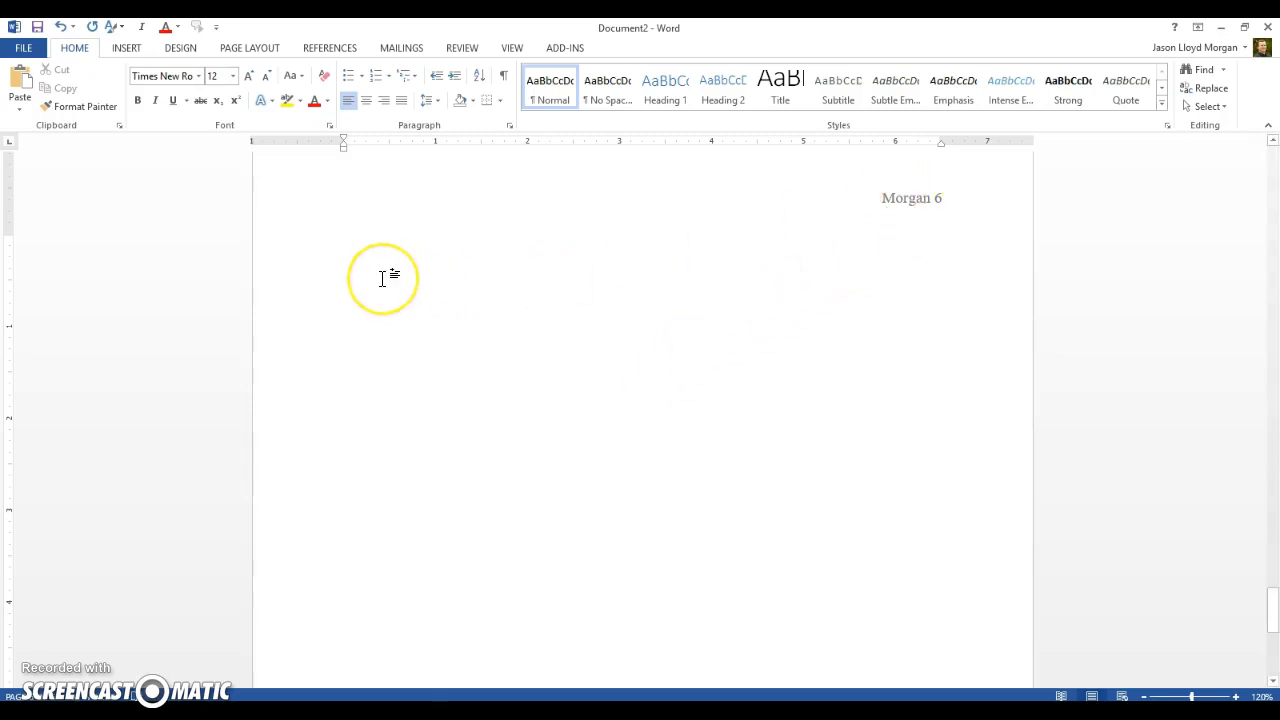
Step: Check the line spacing options and paragraph settings at the start of the blank page
click(394, 232)
click(437, 100)
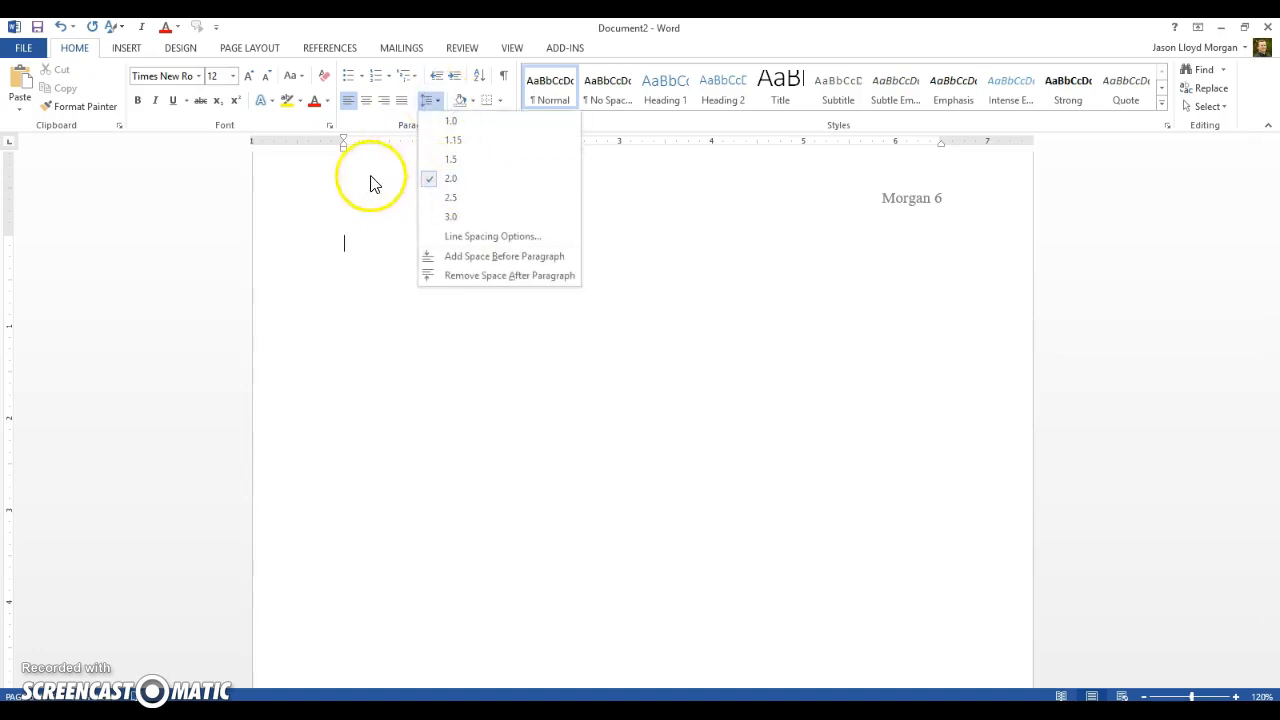
click(347, 249)
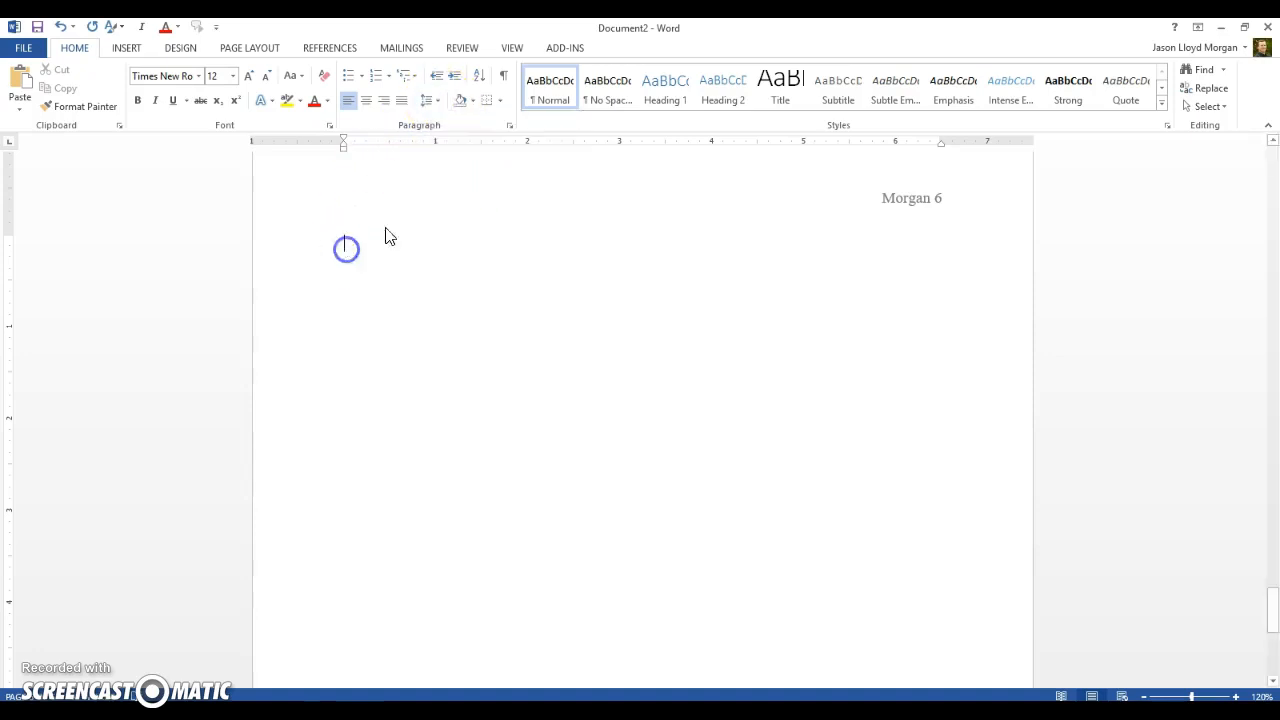
click(509, 129)
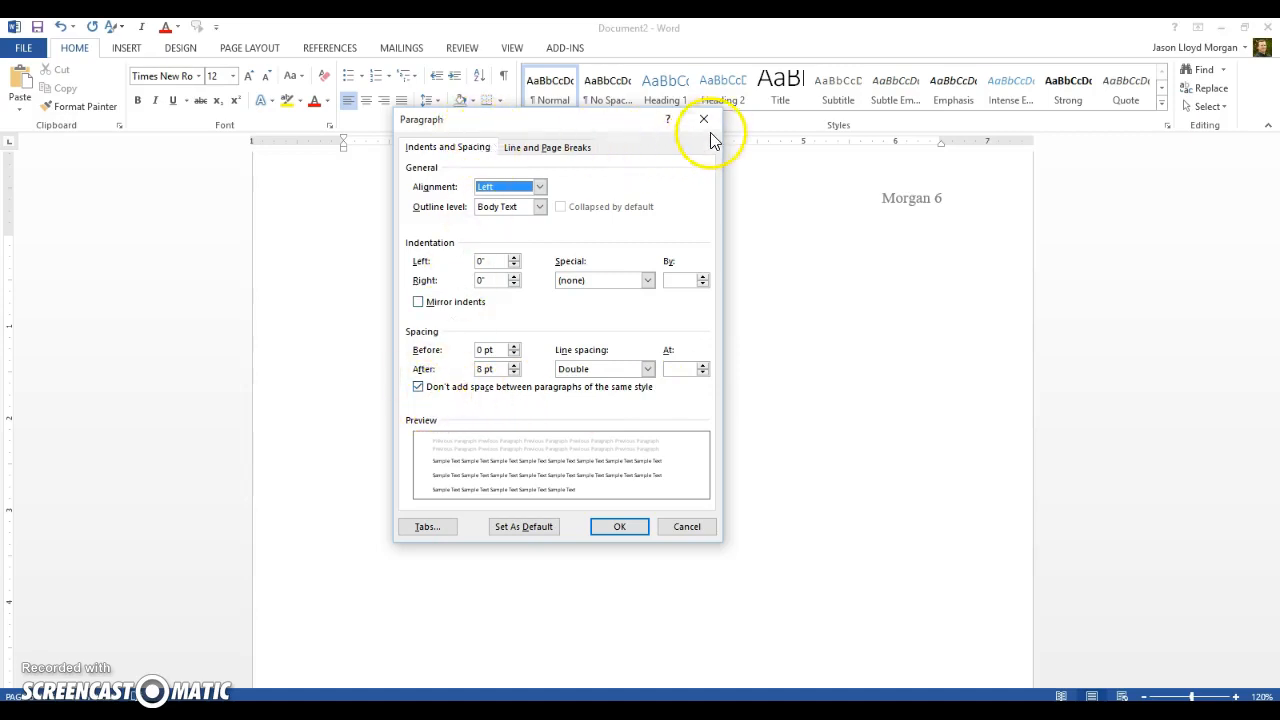
click(622, 526)
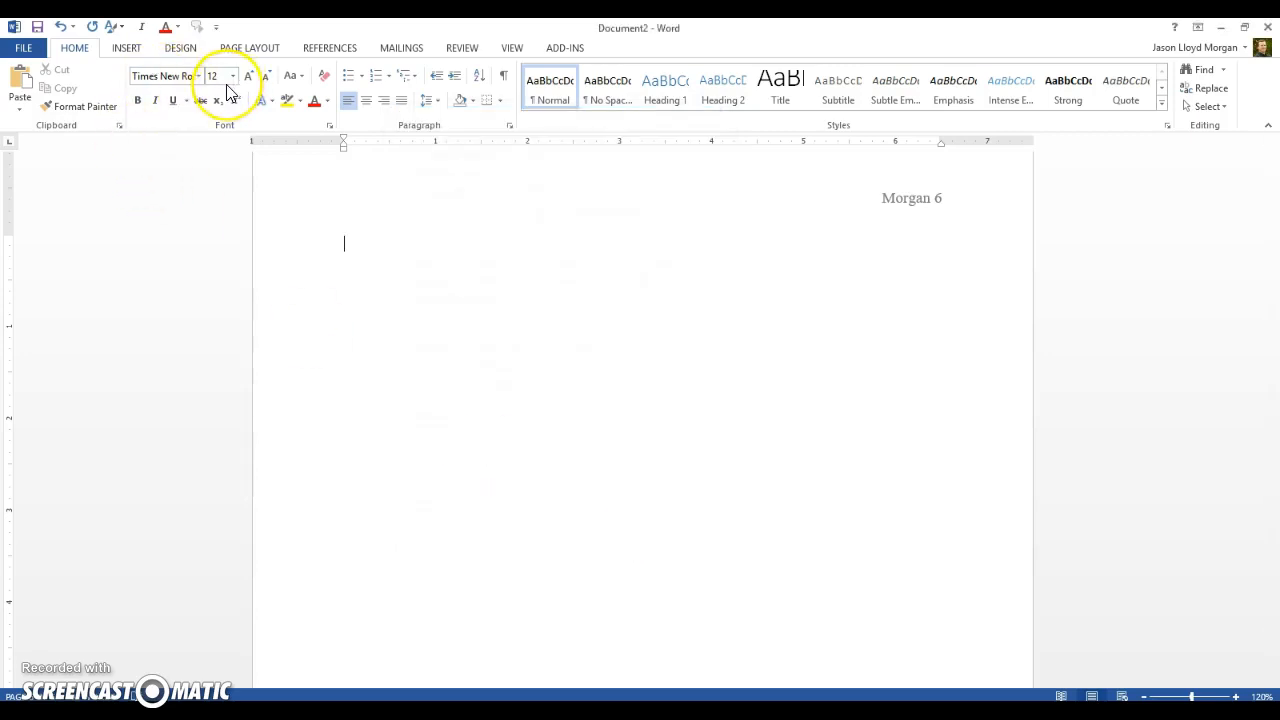
Step: Enter the title "Works Cited" on the first line of the blank page and centre it
click(351, 330)
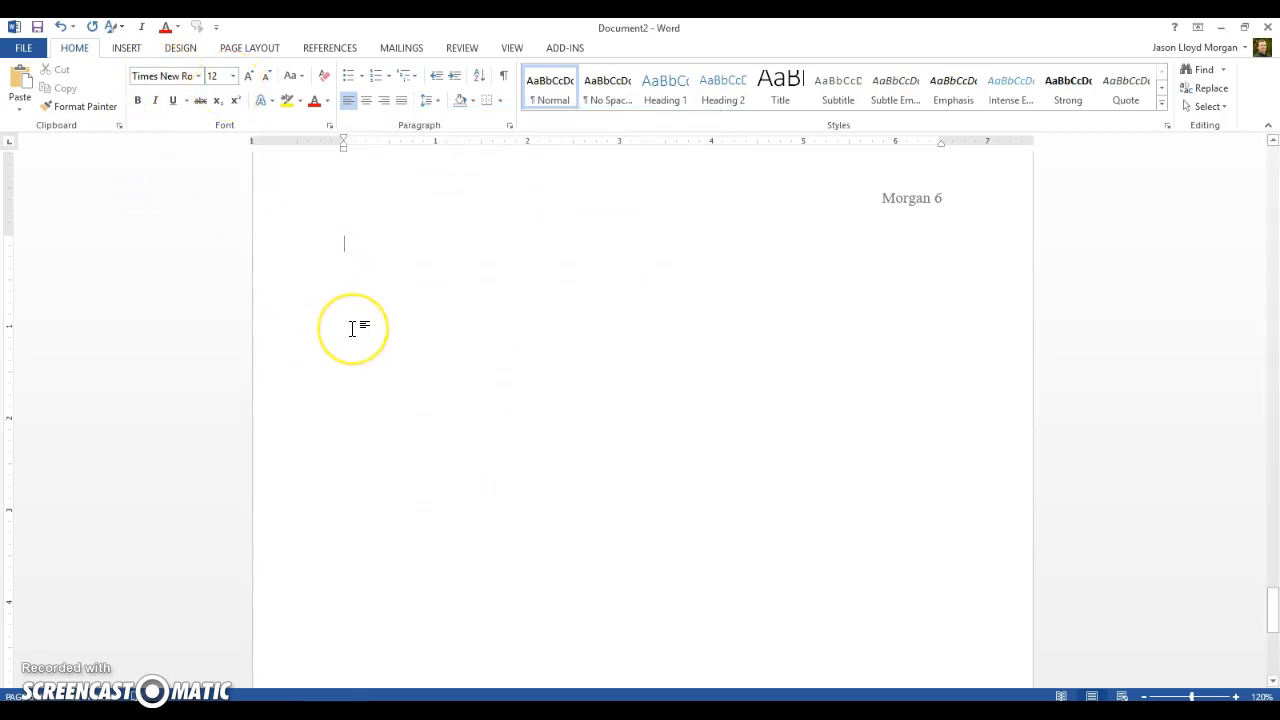
text(Works Cited)
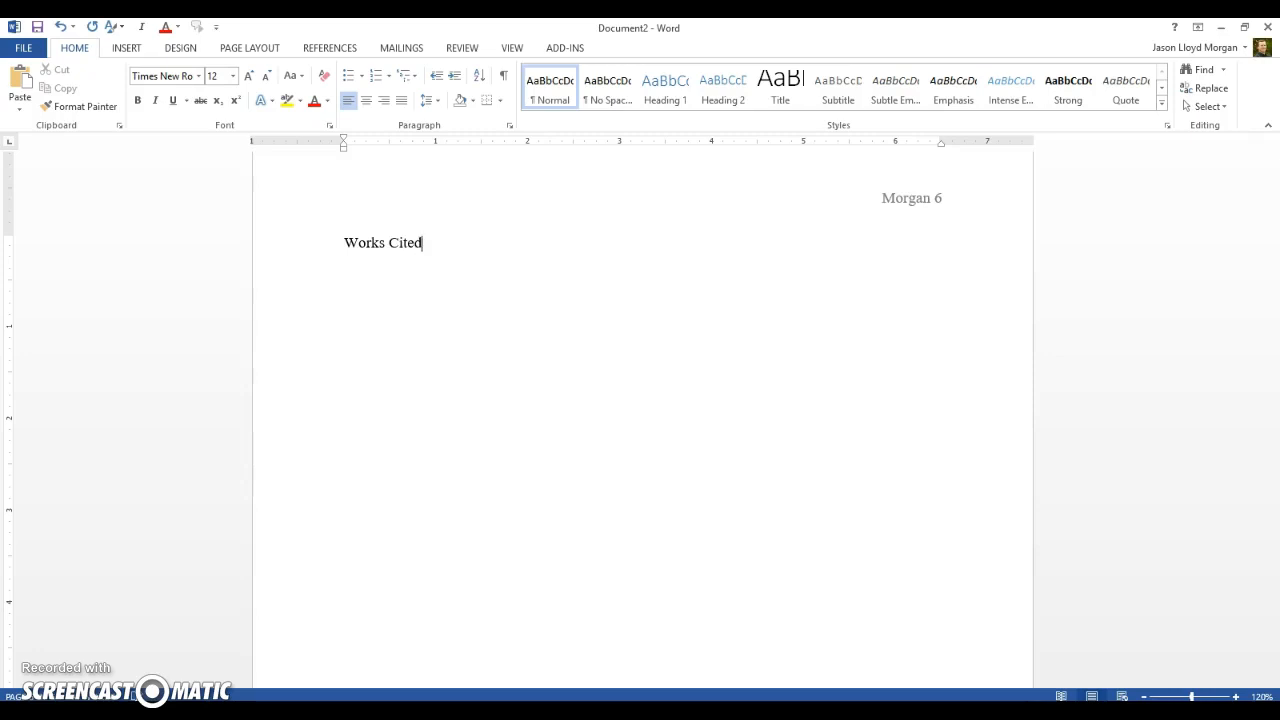
click(344, 245)
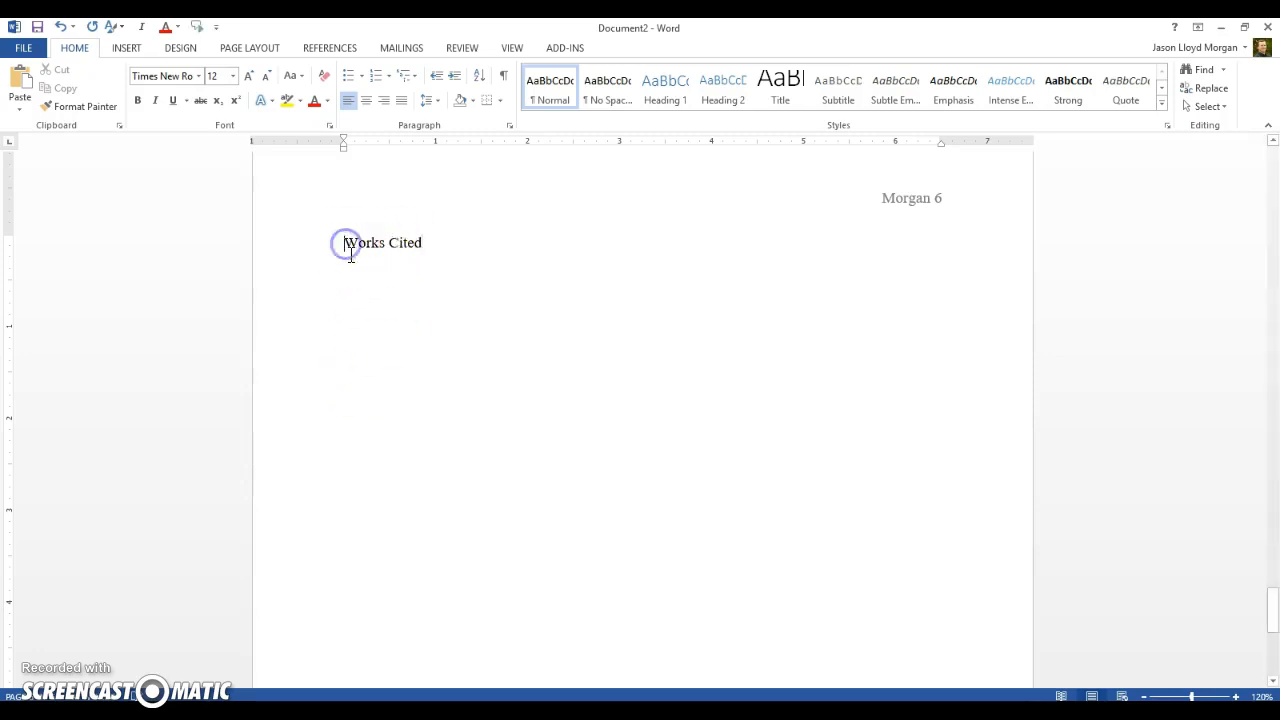
click(366, 101)
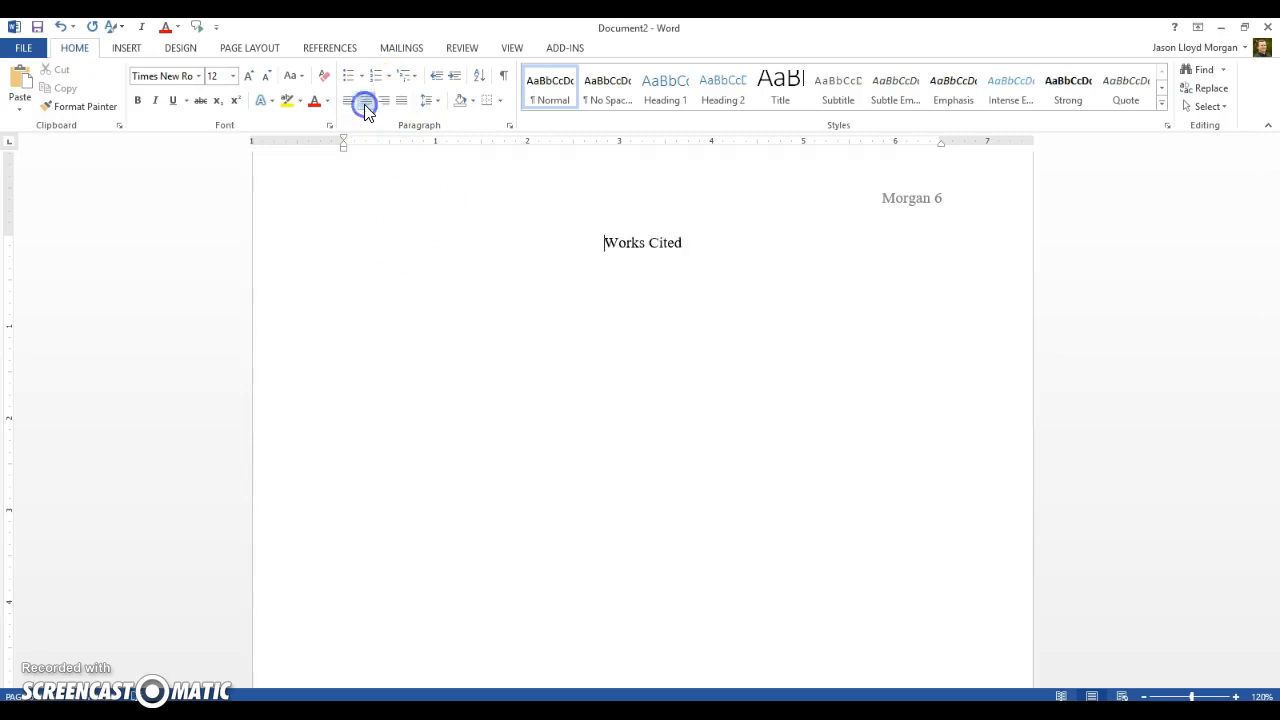
Step: Start a new left-aligned line below the Works Cited title
click(688, 242)
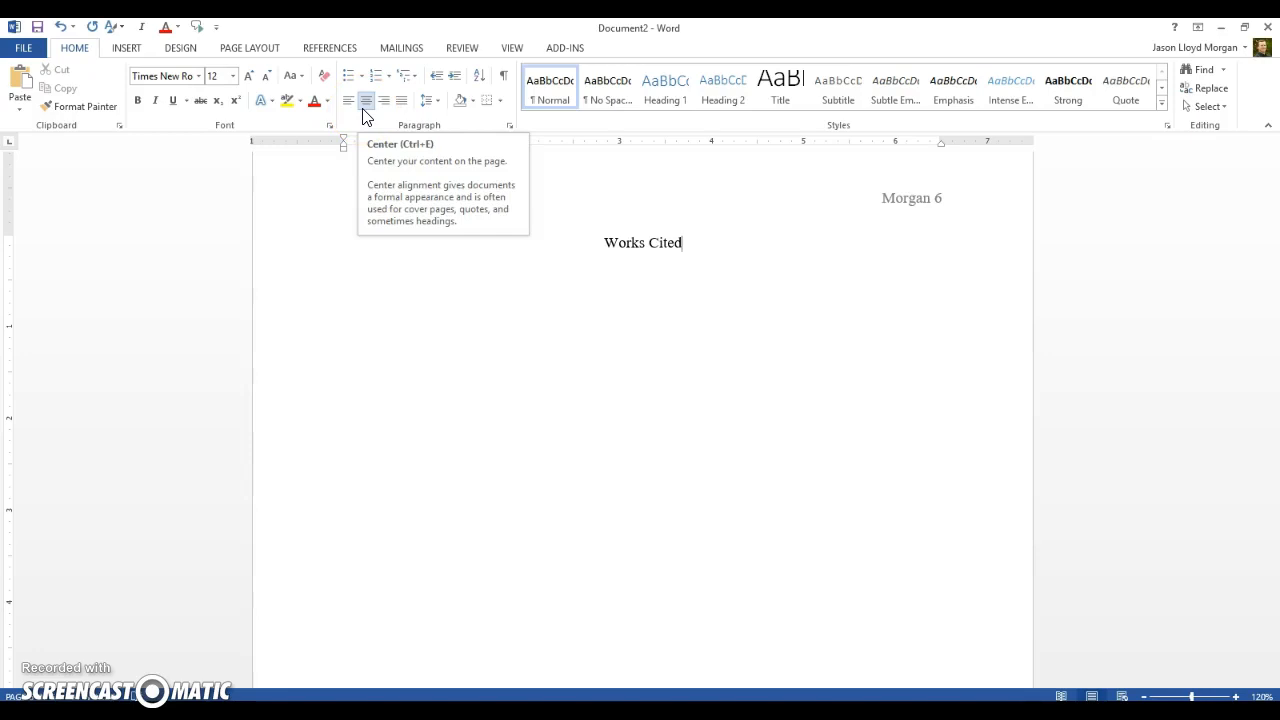
key(Return)
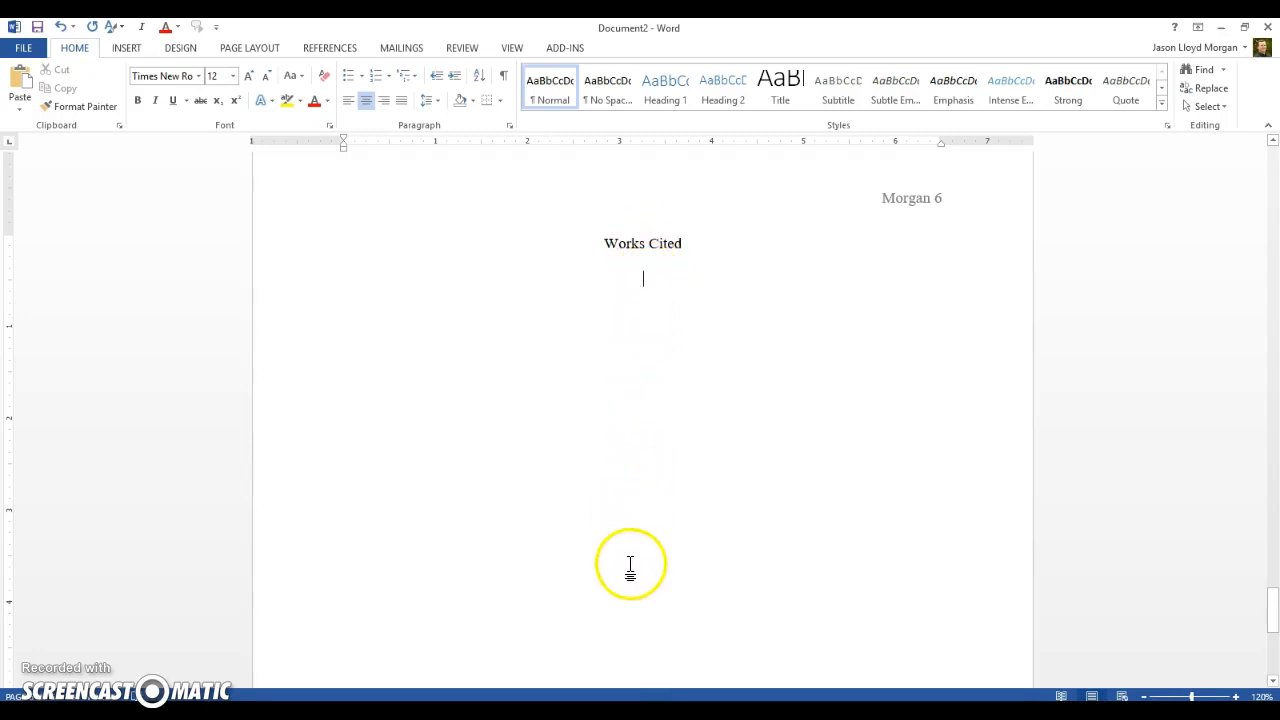
click(348, 107)
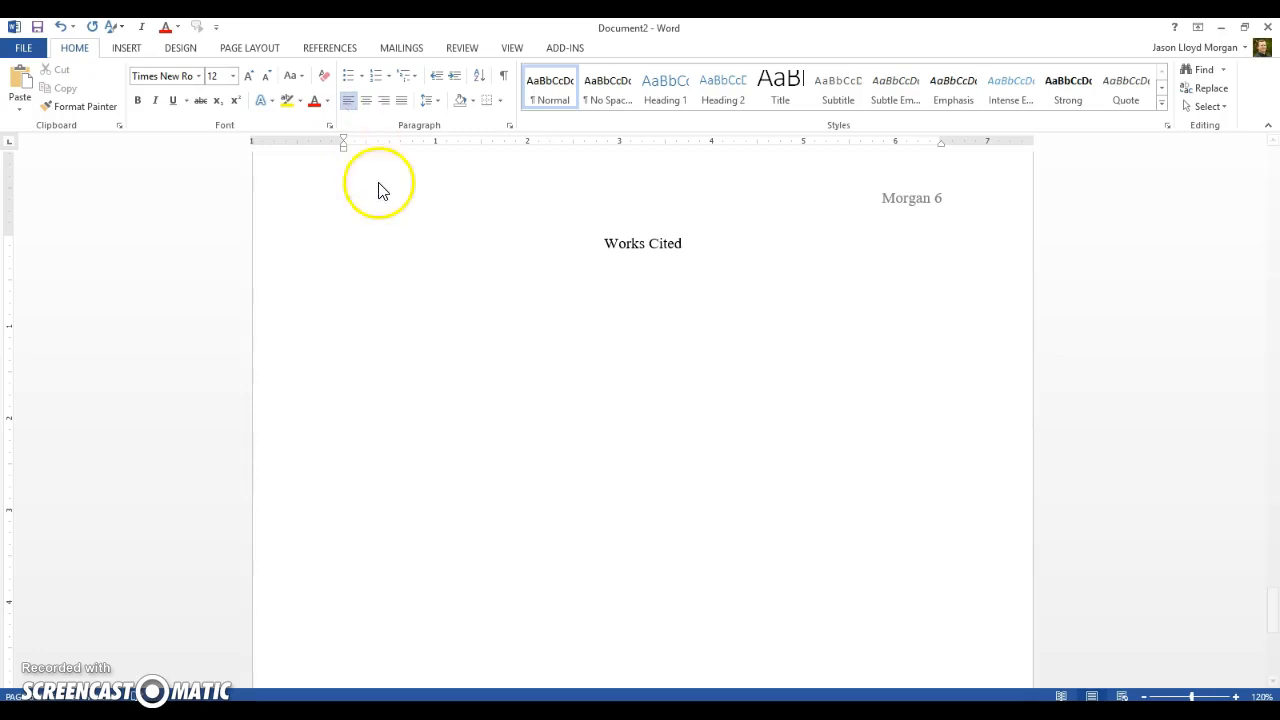
click(364, 285)
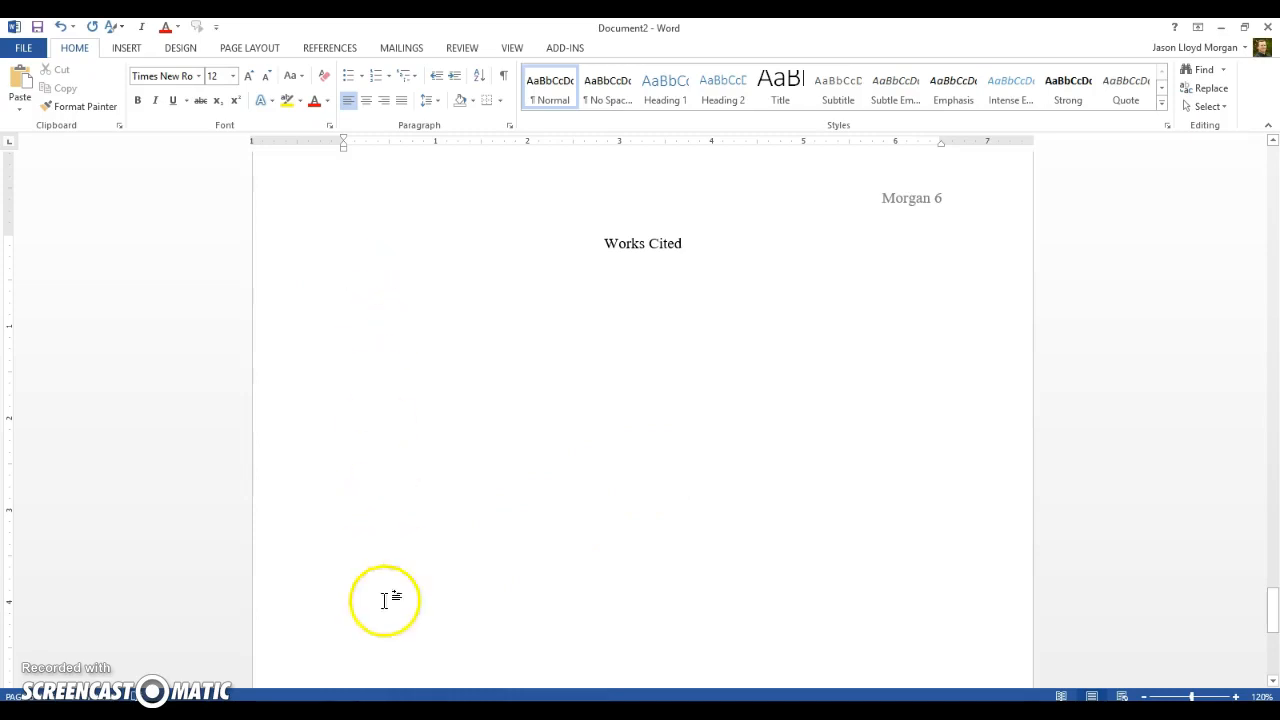
Step: Switch to Chrome and show the citation list on Purdue OWL's MLA Sample Works Cited Page
click(371, 708)
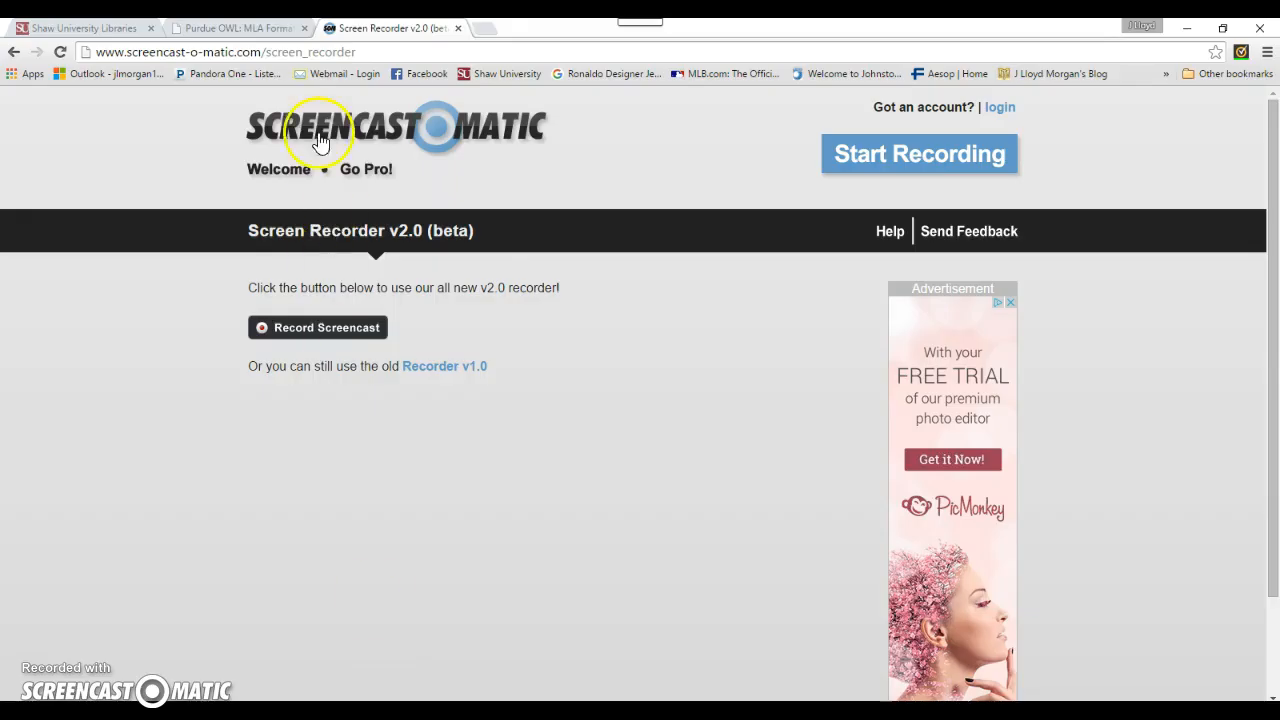
click(240, 30)
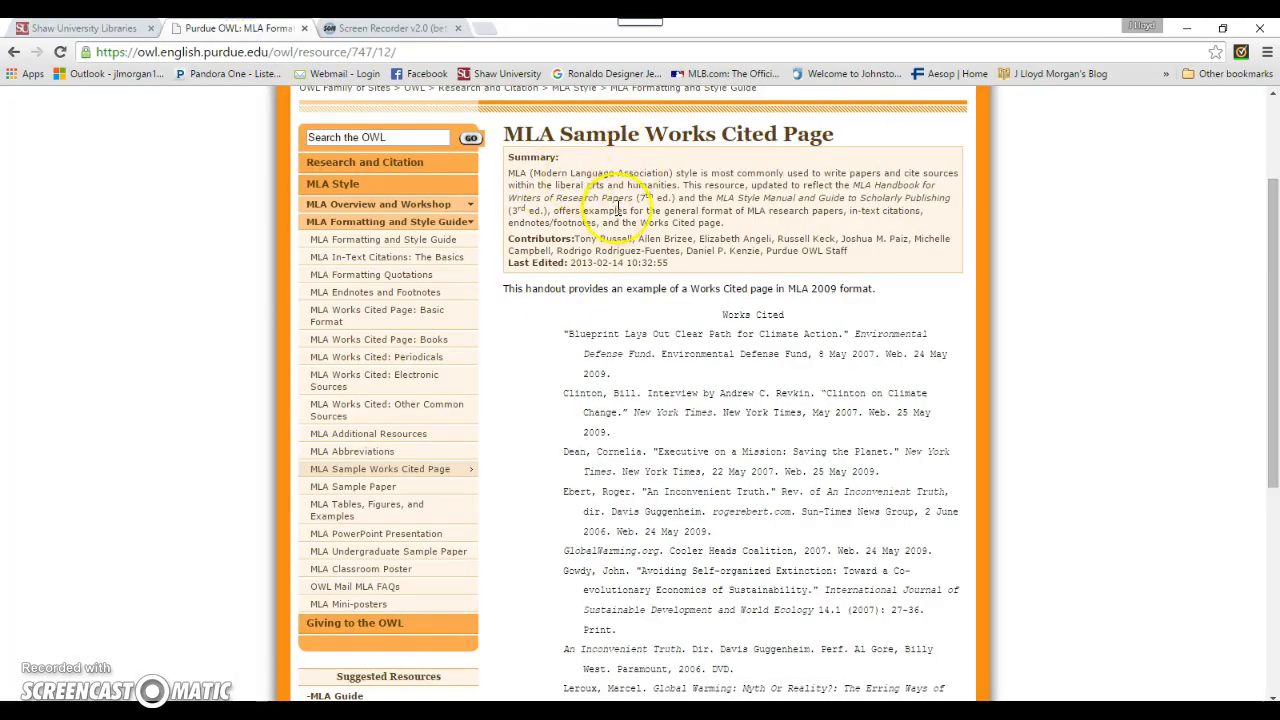
scroll(616, 204, up, 1)
scroll(735, 256, down, 1)
scroll(725, 255, up, 1)
scroll(714, 262, down, 1)
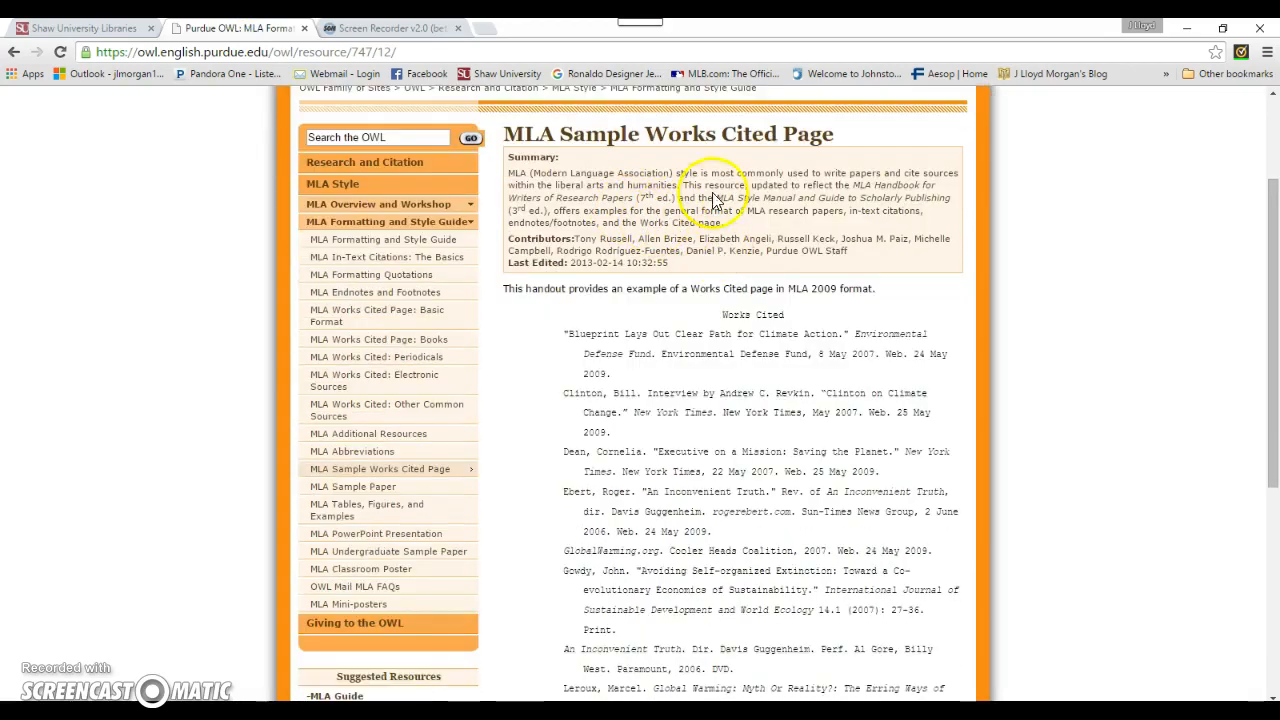
scroll(815, 200, down, 1)
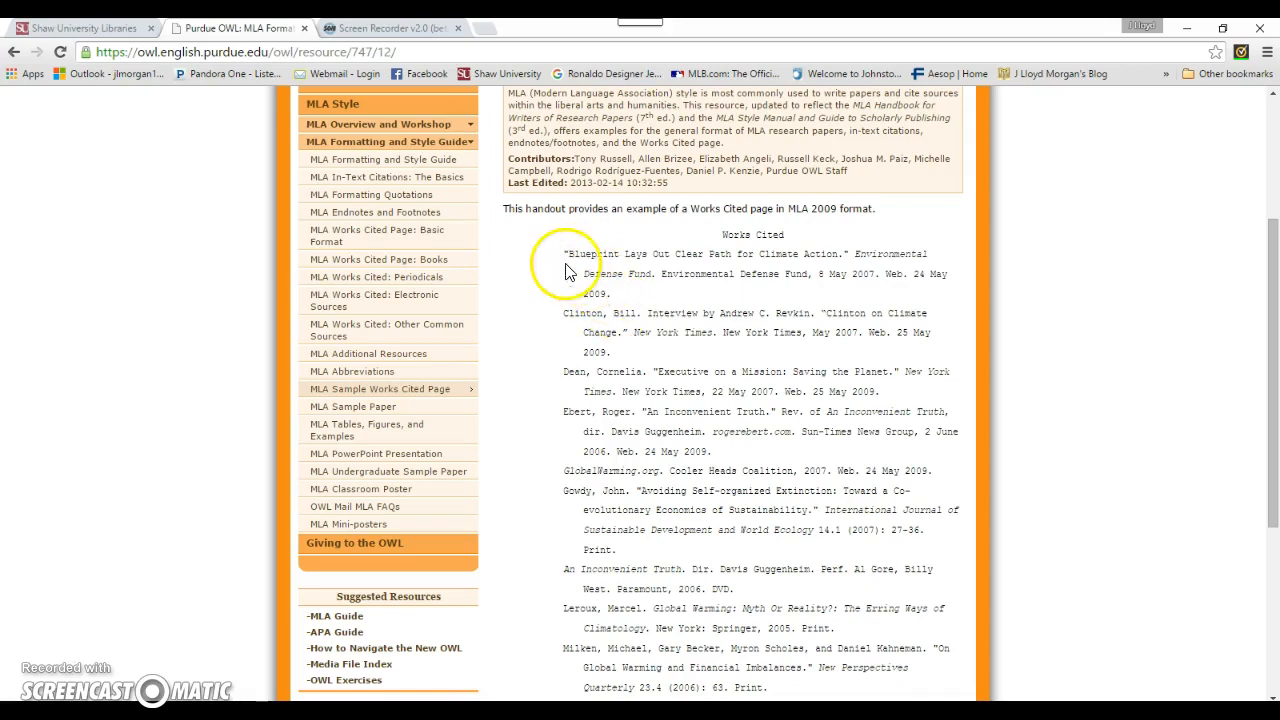
Step: Copy the first four sample citations and, in the Word document, paste them as plain text below the Works Cited title
drag(565, 253, 748, 445)
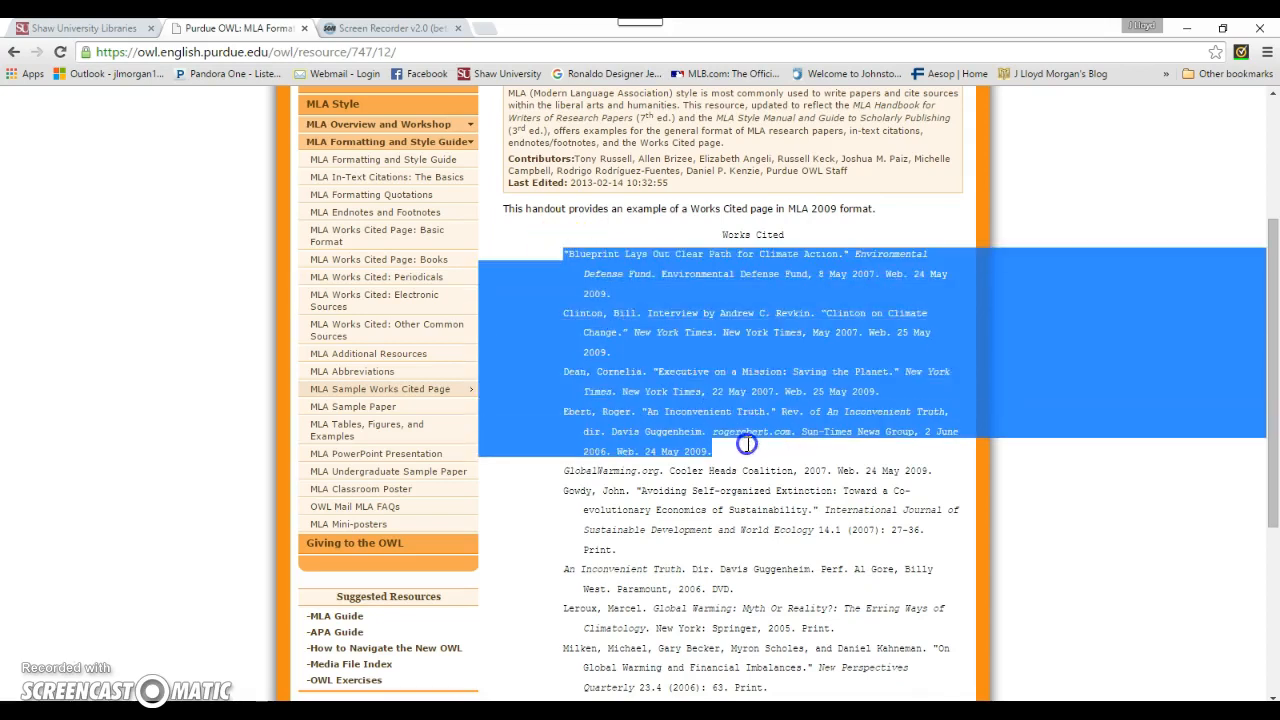
right_click(684, 316)
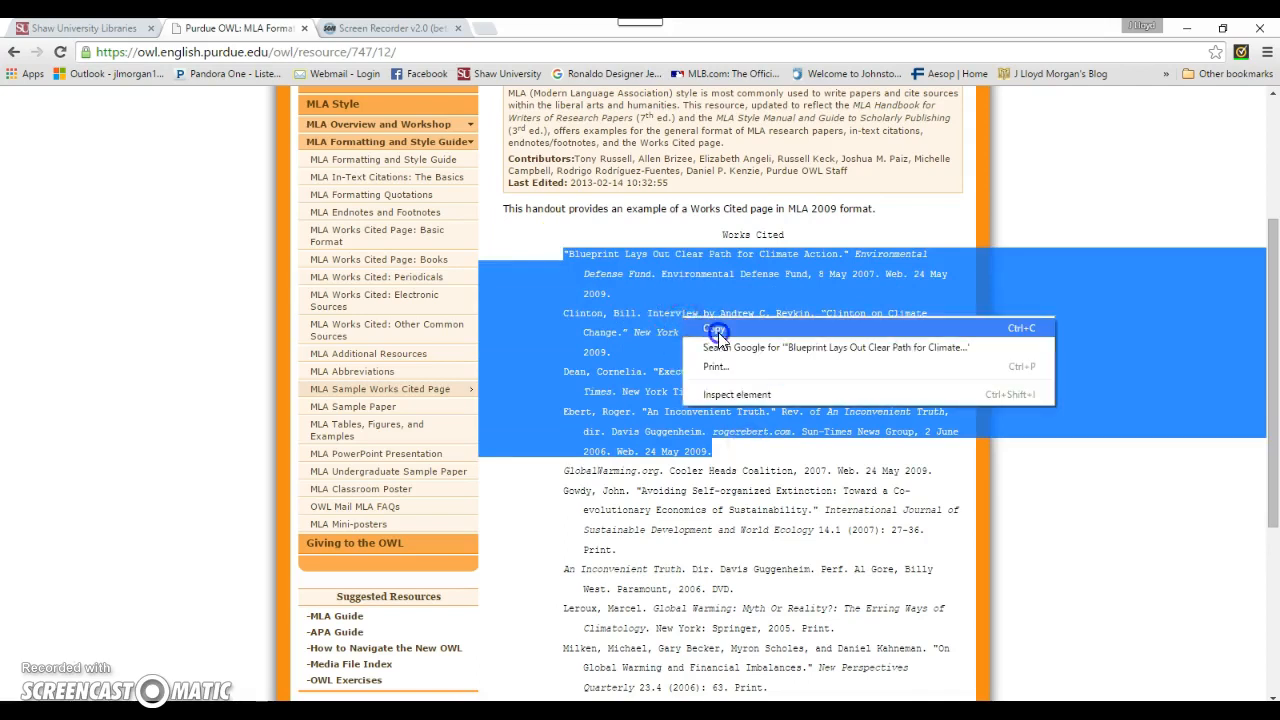
click(712, 328)
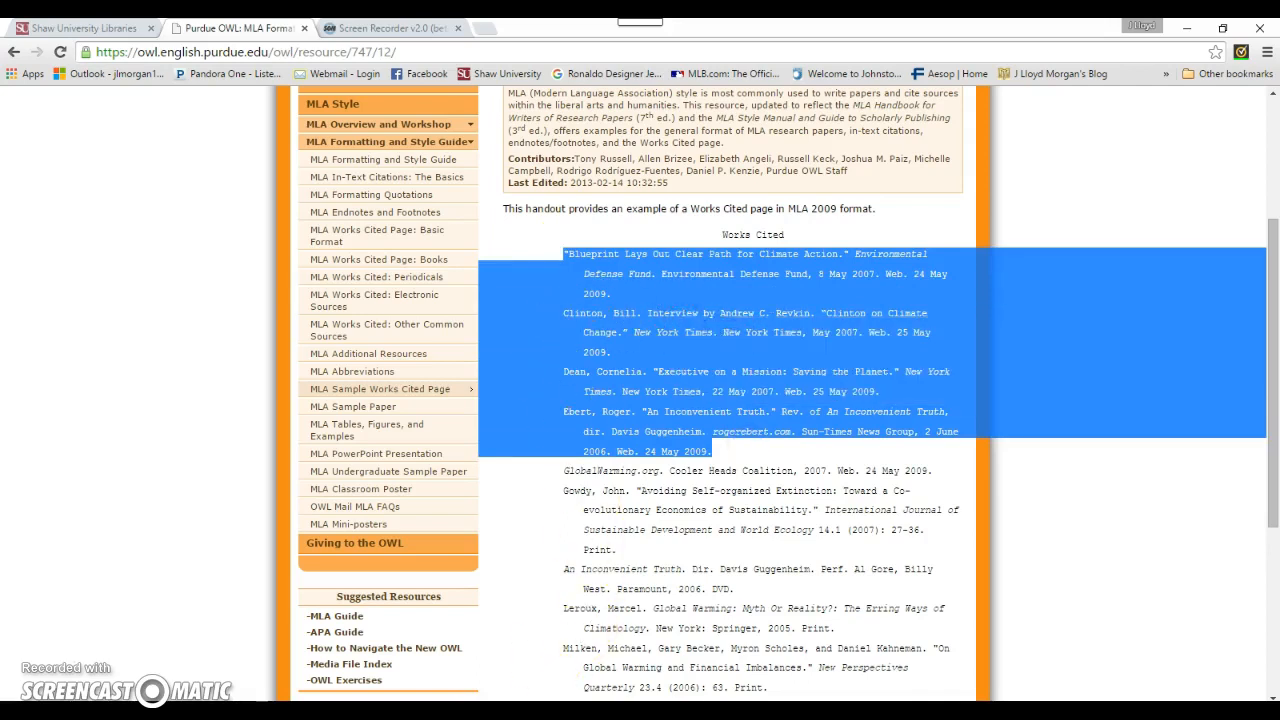
click(804, 712)
click(820, 595)
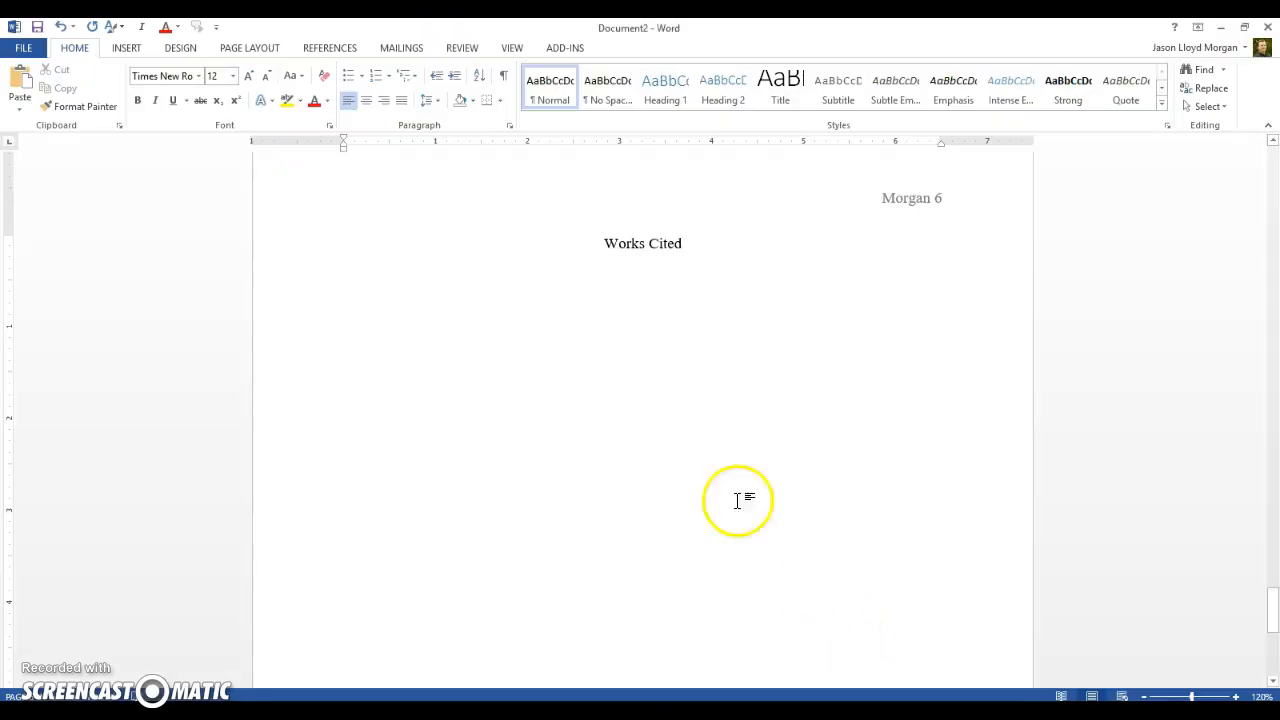
right_click(345, 280)
click(428, 356)
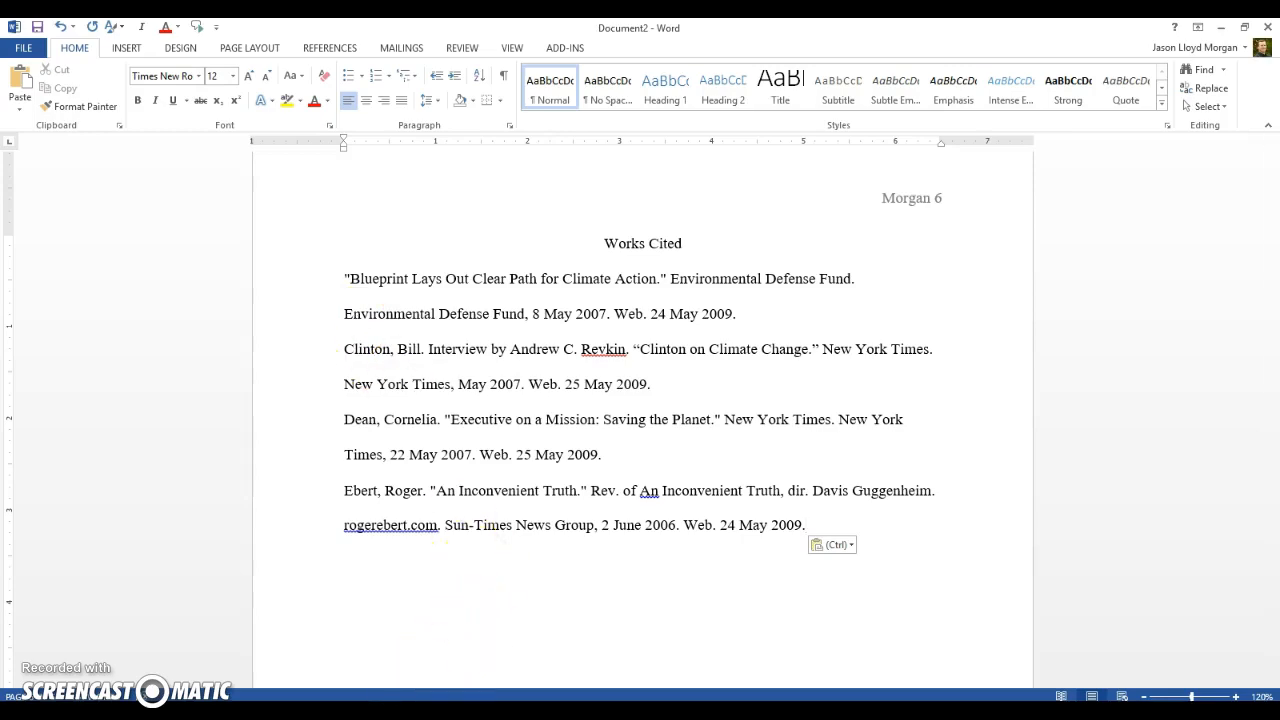
Step: Compare the pasted citations with the layout of the Purdue OWL sample in Chrome, and return to the Word document
key(alt+Tab)
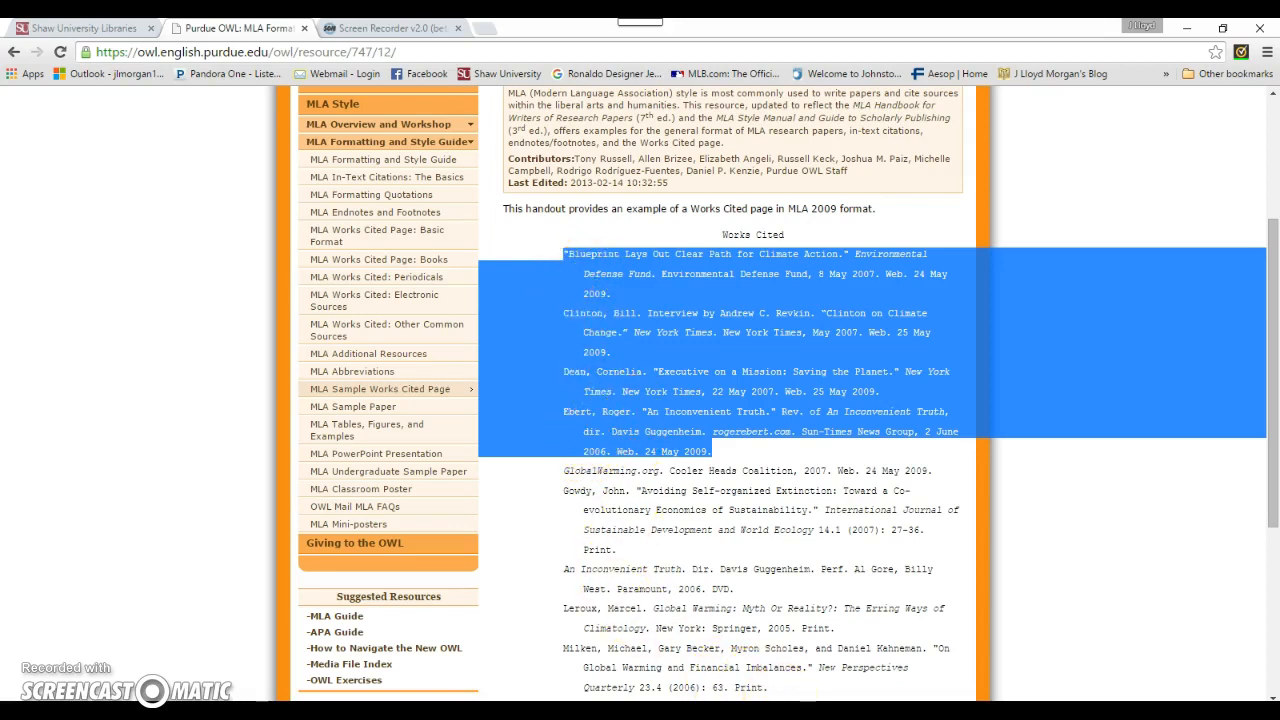
mouse_move(804, 711)
click(866, 660)
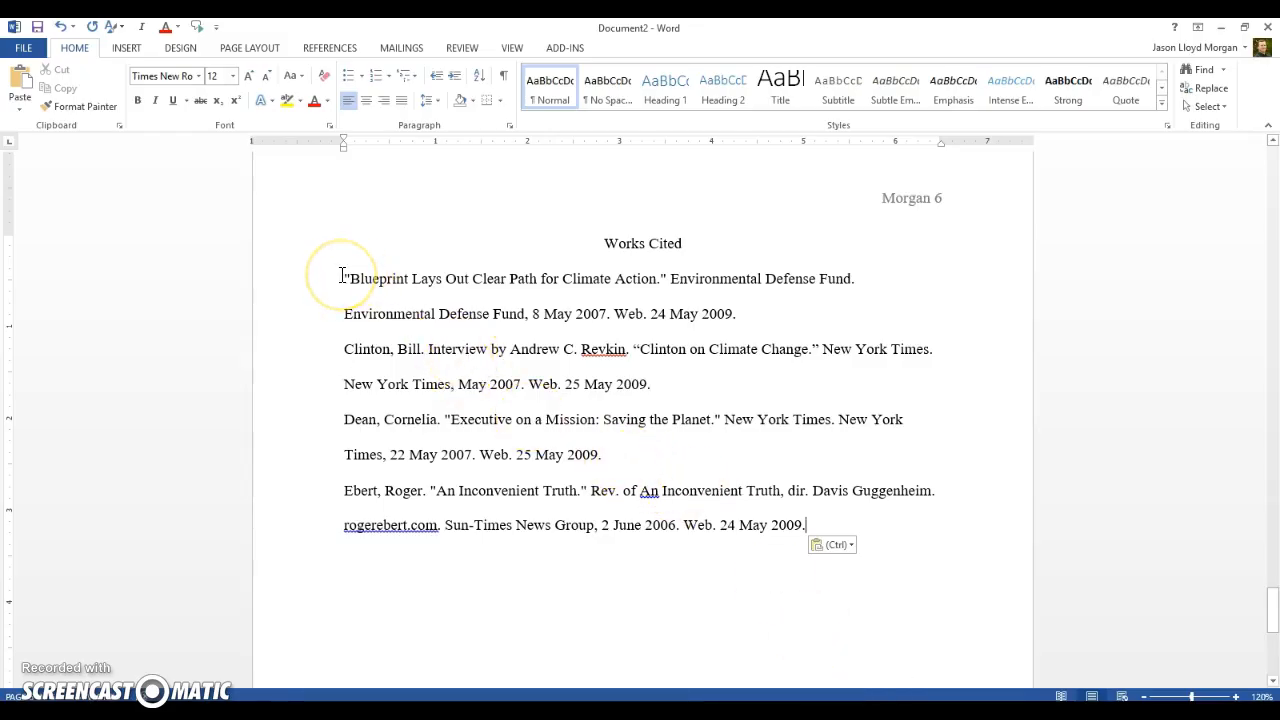
Step: Apply a special hanging indent of 0.5" to all four pasted citations
drag(347, 281, 890, 521)
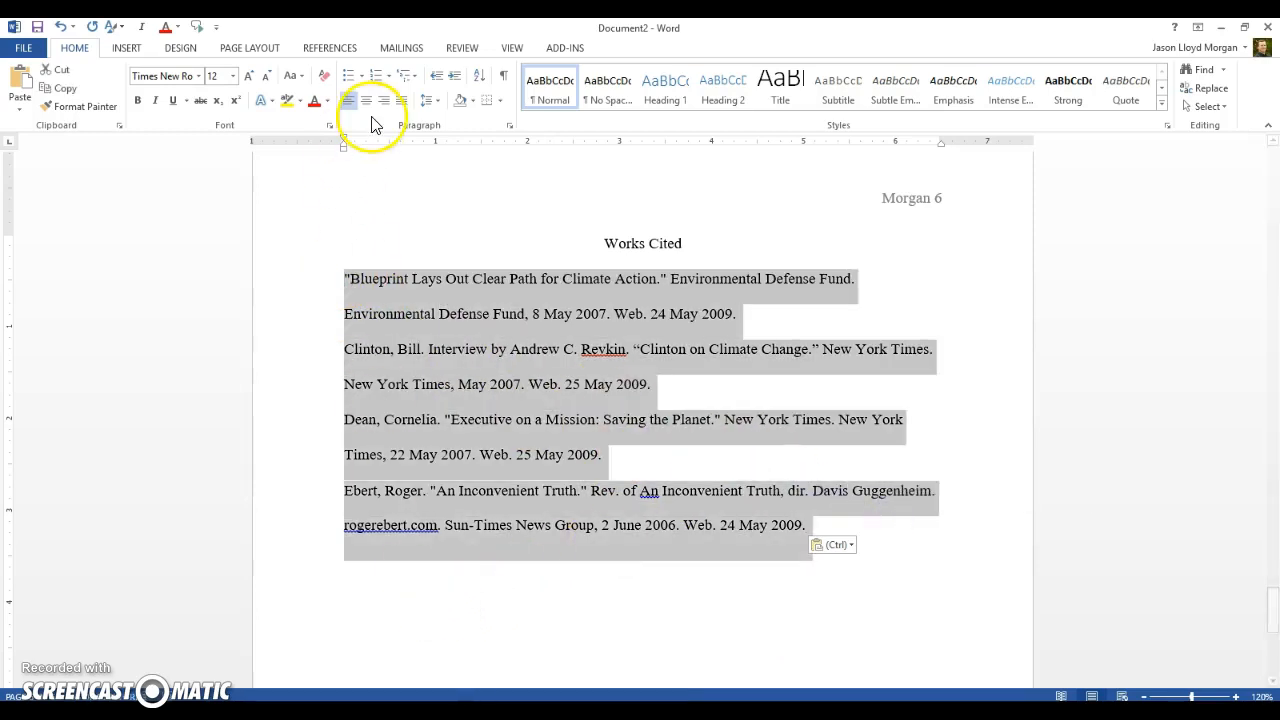
click(531, 600)
click(344, 276)
drag(389, 296, 854, 517)
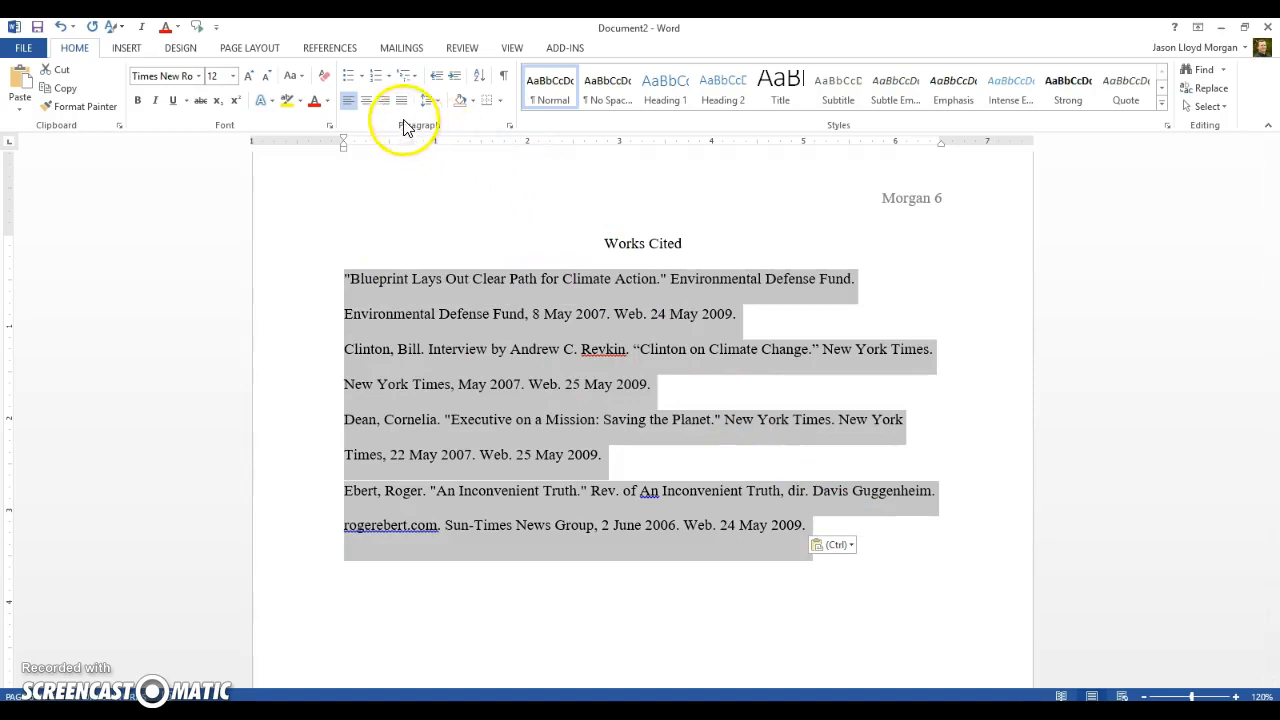
click(509, 126)
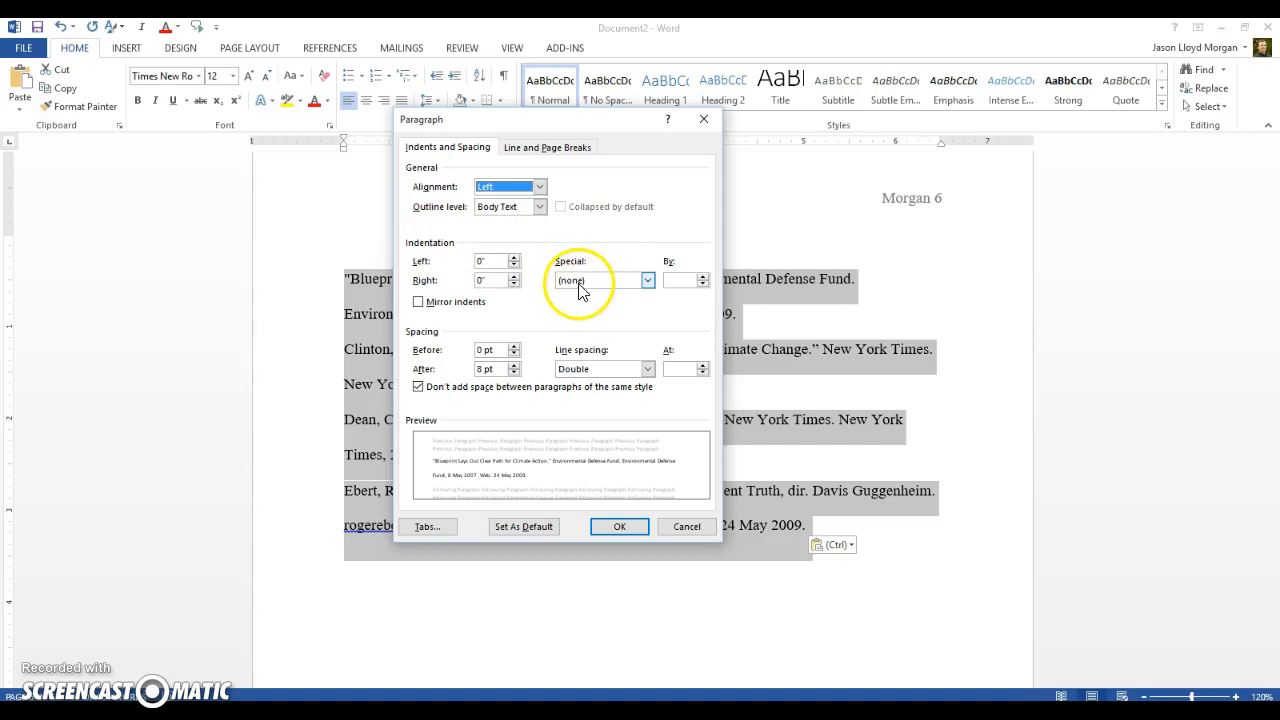
click(647, 280)
click(589, 316)
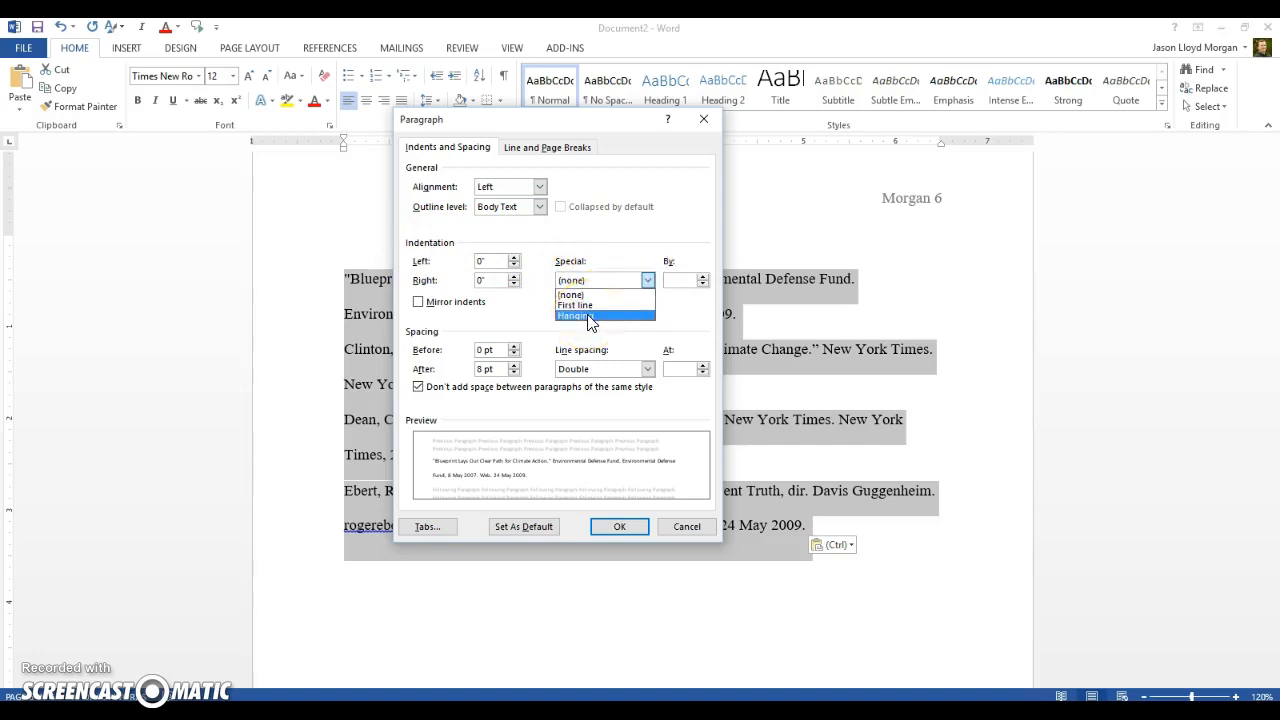
click(589, 316)
click(620, 528)
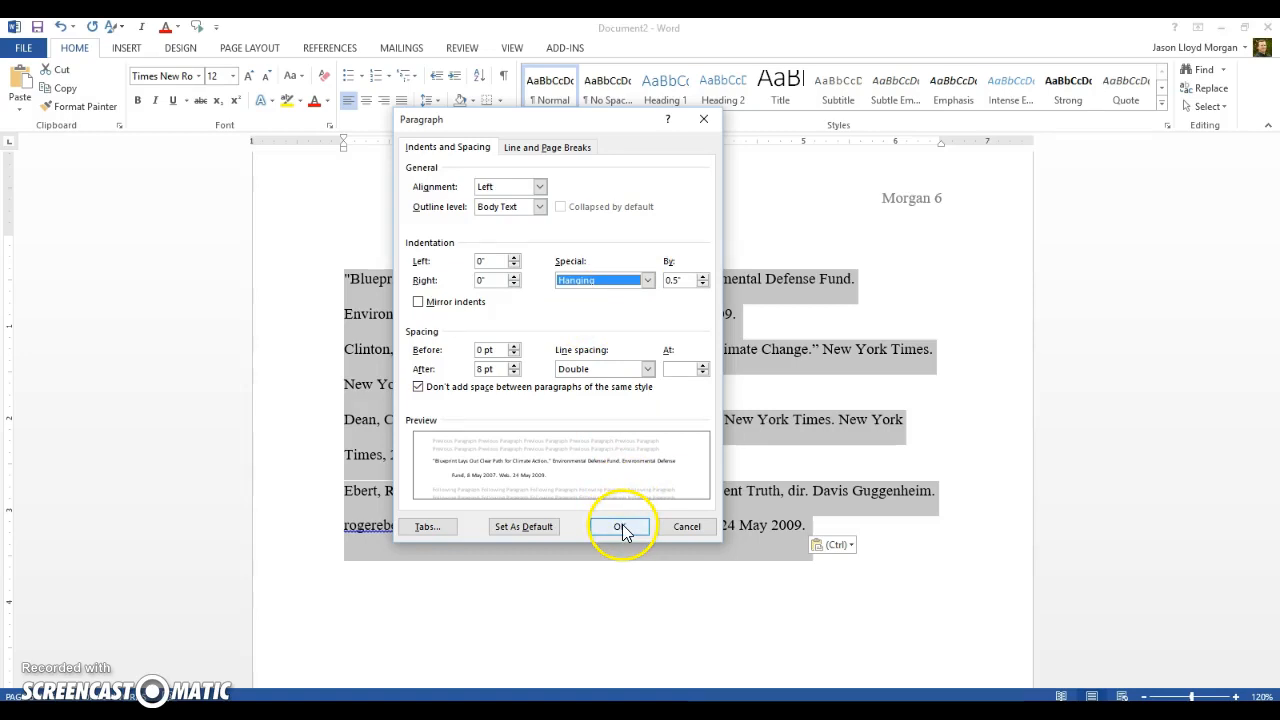
click(523, 614)
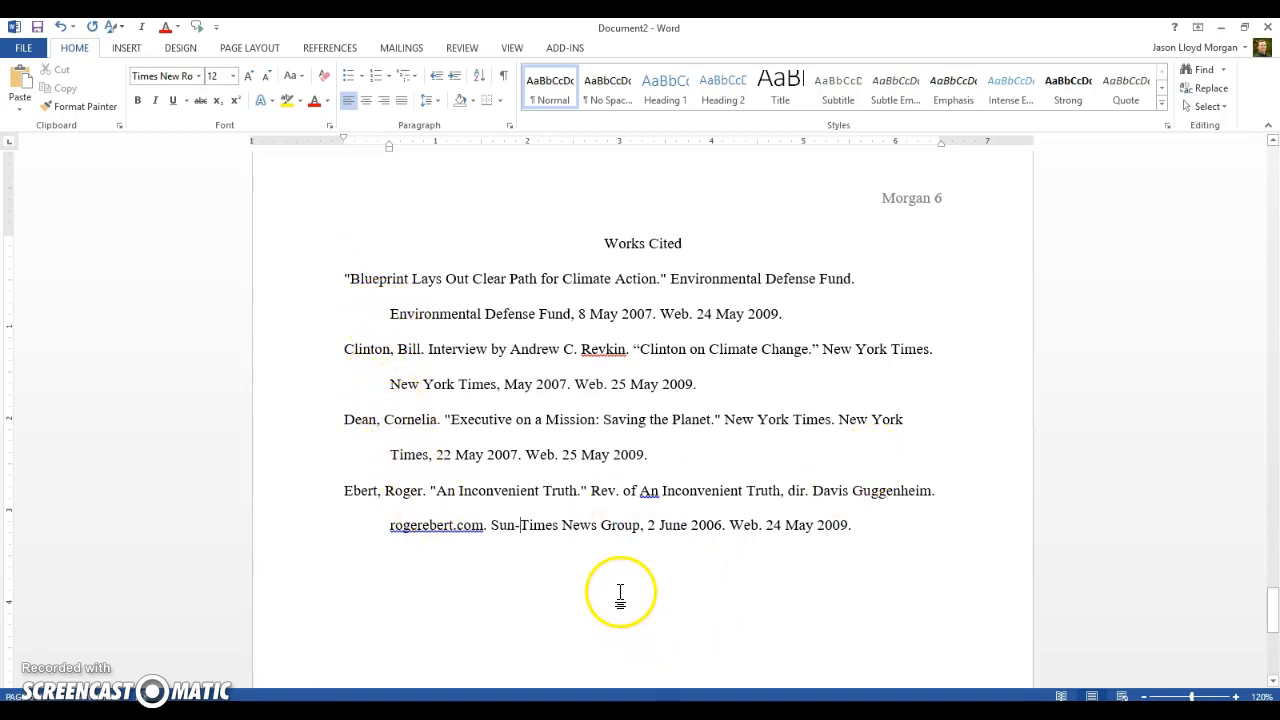
click(941, 208)
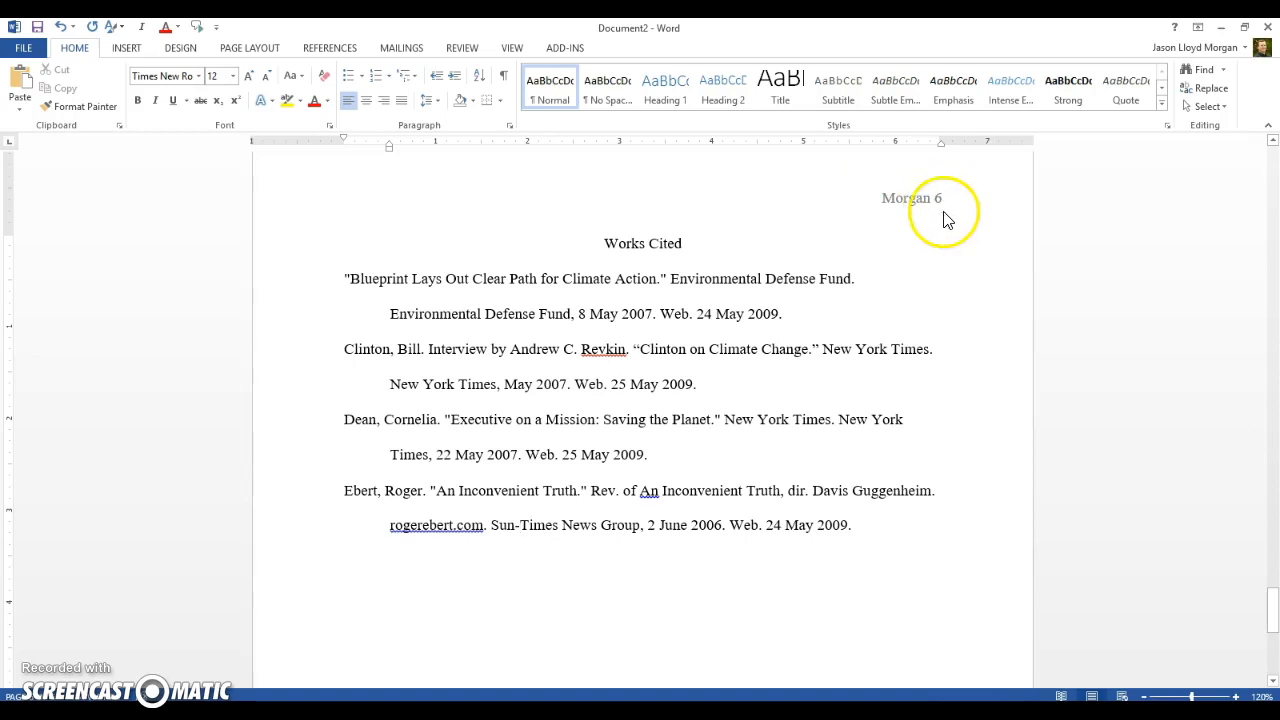